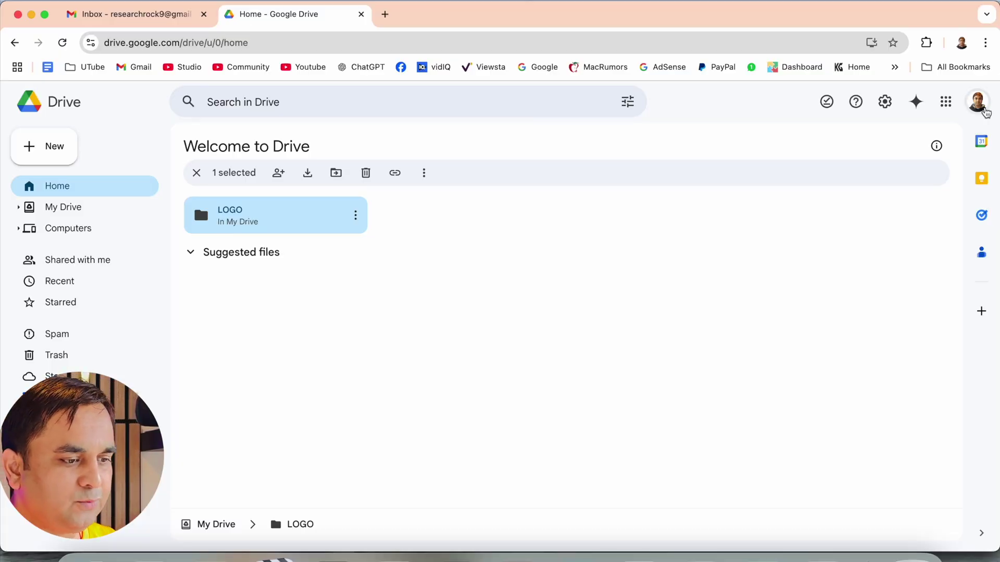
Check the signed-in account and move the LOGO folder to the trash
left_click(978, 102)
left_click(618, 289)
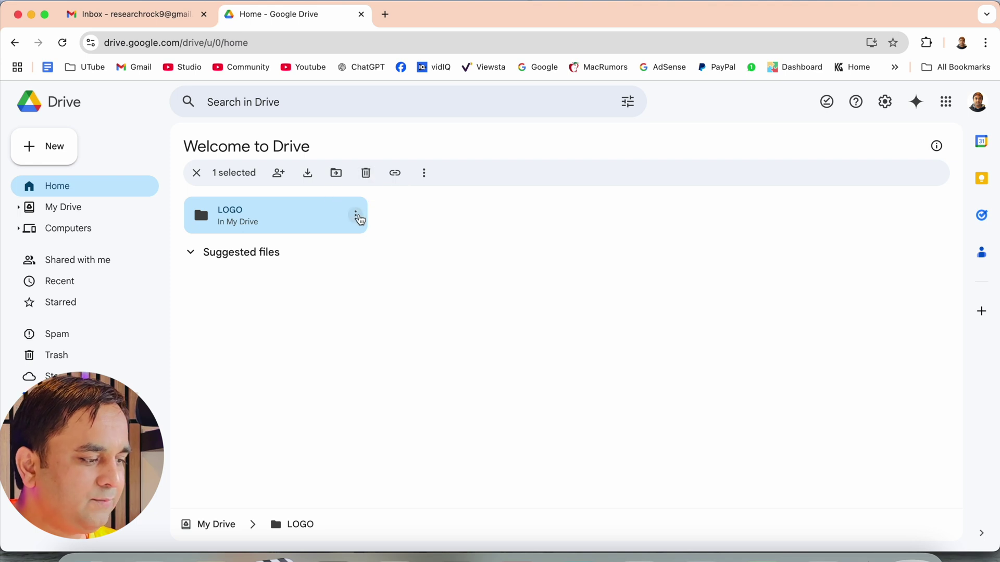
left_click(355, 219)
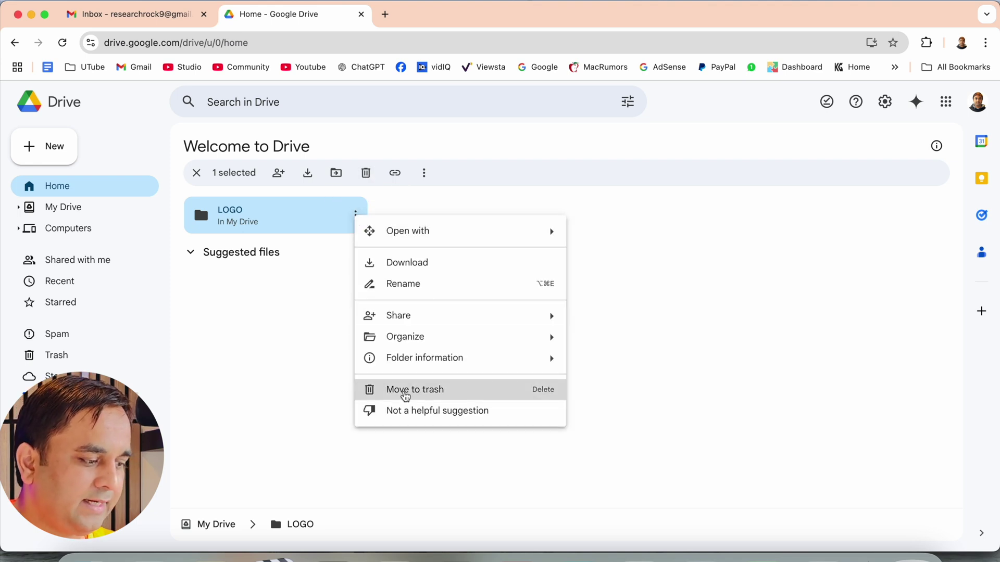
left_click(403, 392)
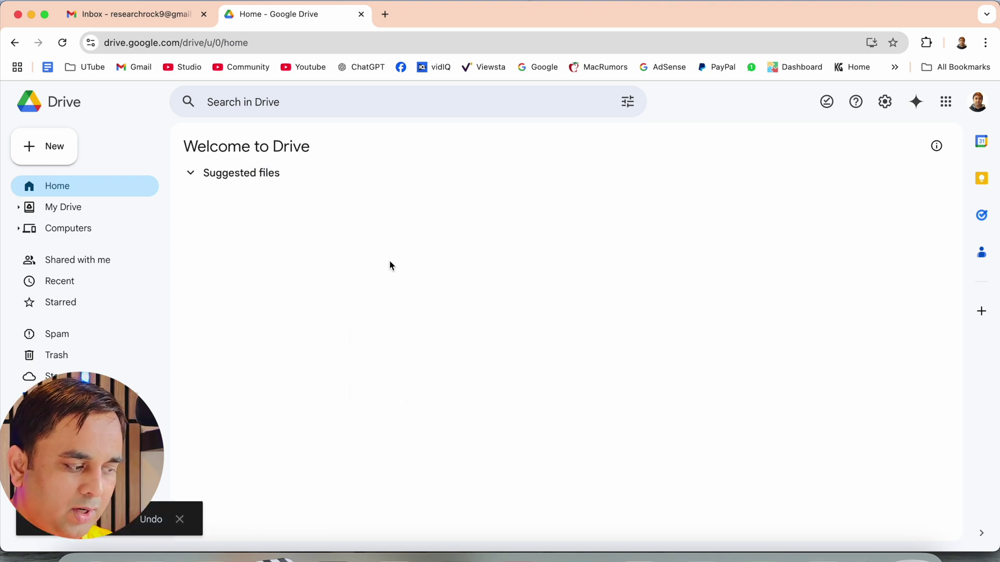
Delete the LOGO folder forever from Trash and return to Home
left_click(66, 357)
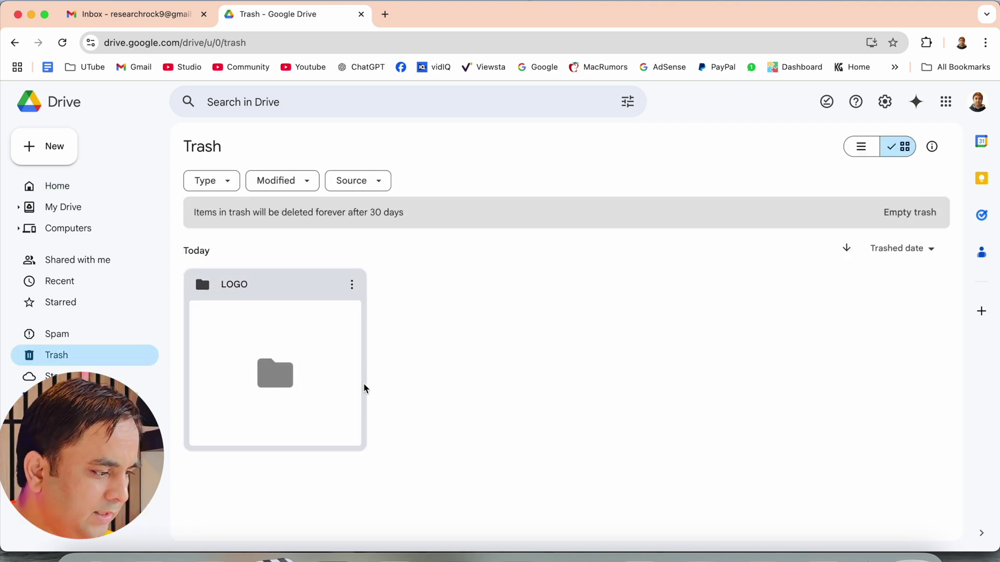
left_click(354, 286)
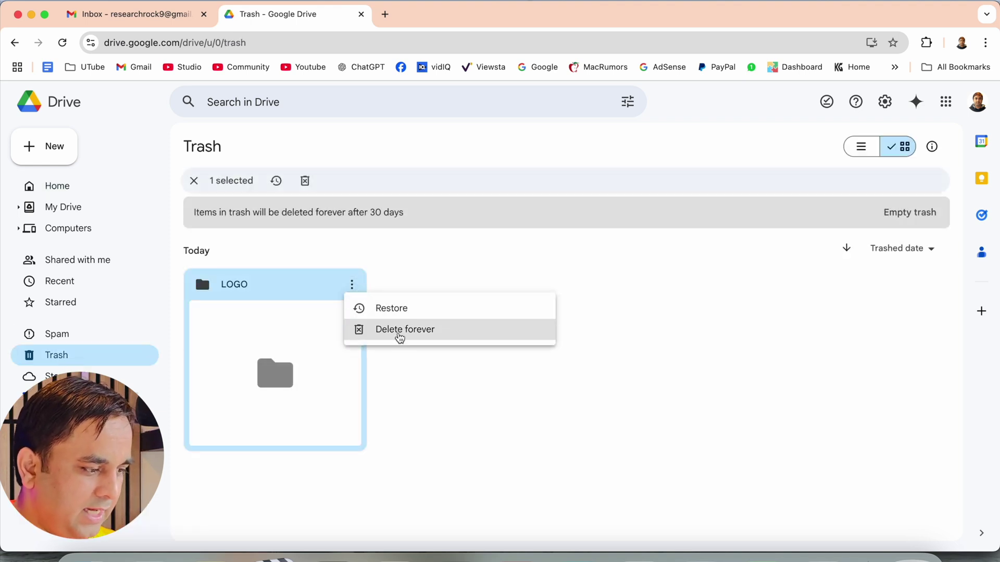
left_click(398, 337)
left_click(617, 355)
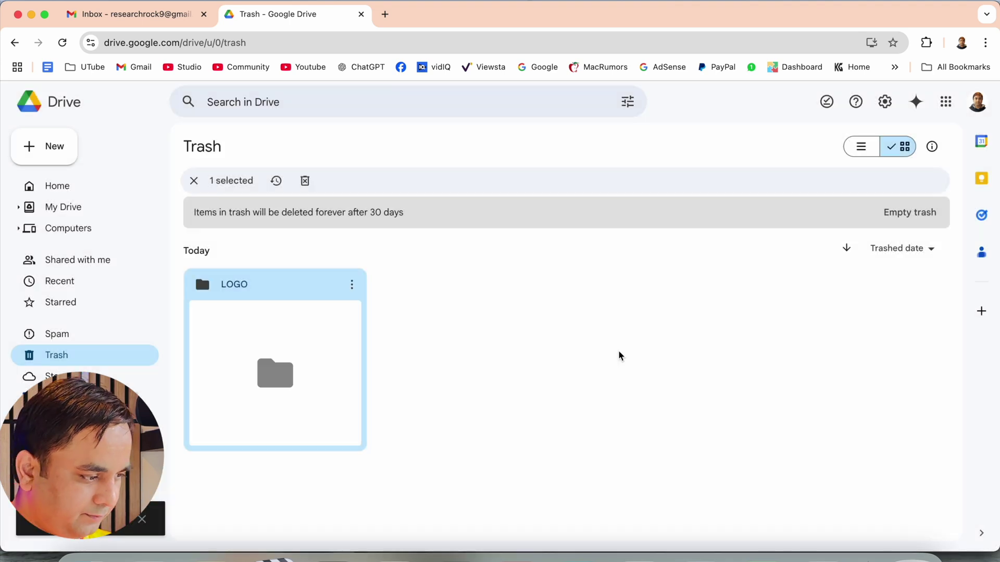
left_click(78, 194)
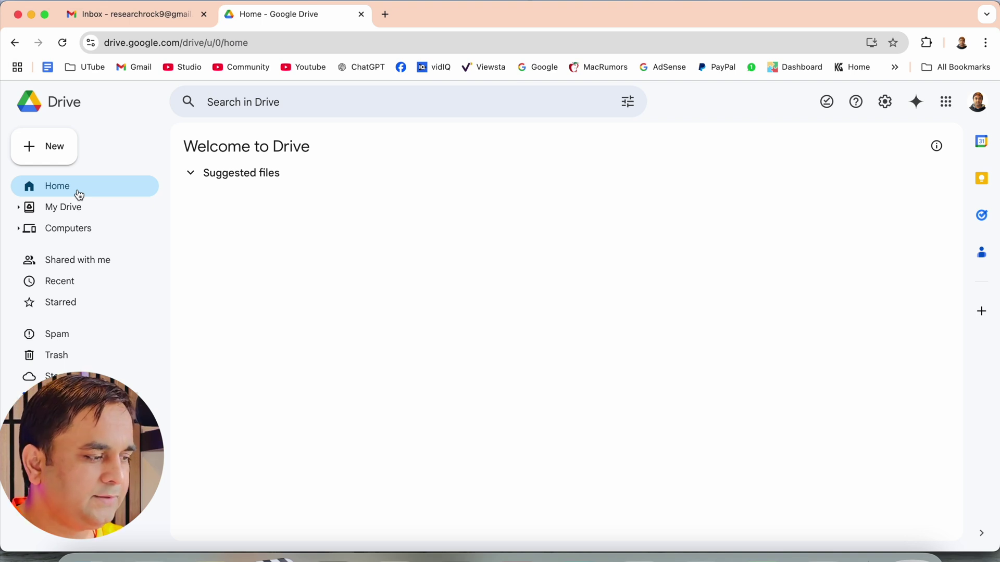
Go to support.google.com/drive in a new tab and check the signed-in account
left_click(388, 15)
type("https://support.google.com/drive/")
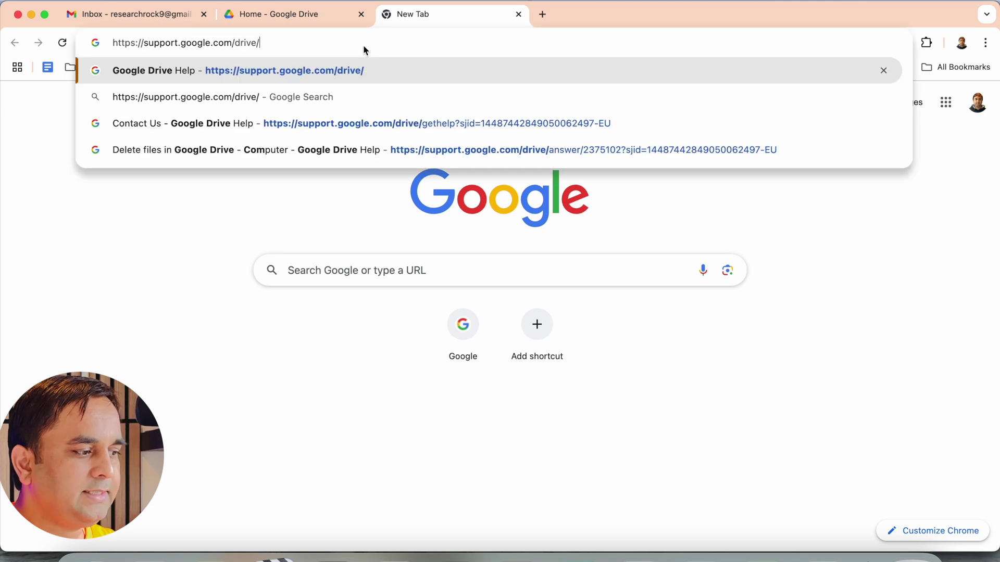
key("Return")
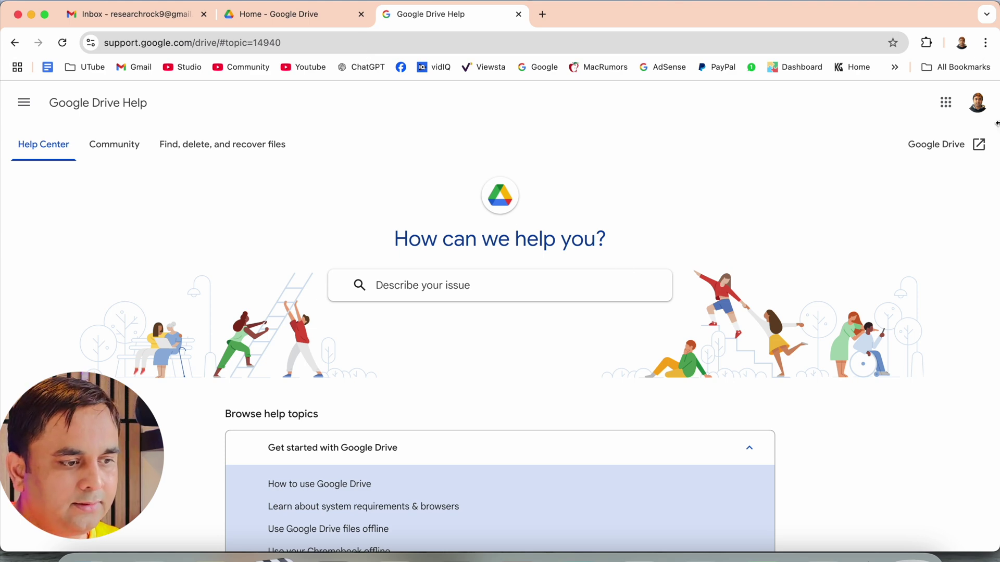
left_click(982, 102)
left_click(983, 101)
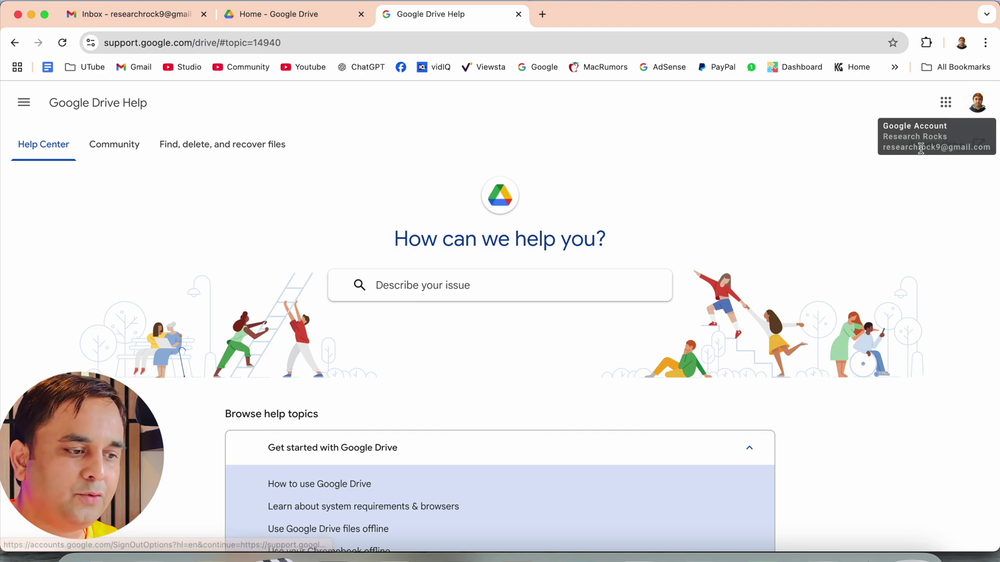
scroll(758, 152, "down", 3)
scroll(759, 152, "down", 4)
scroll(758, 152, "down", 3)
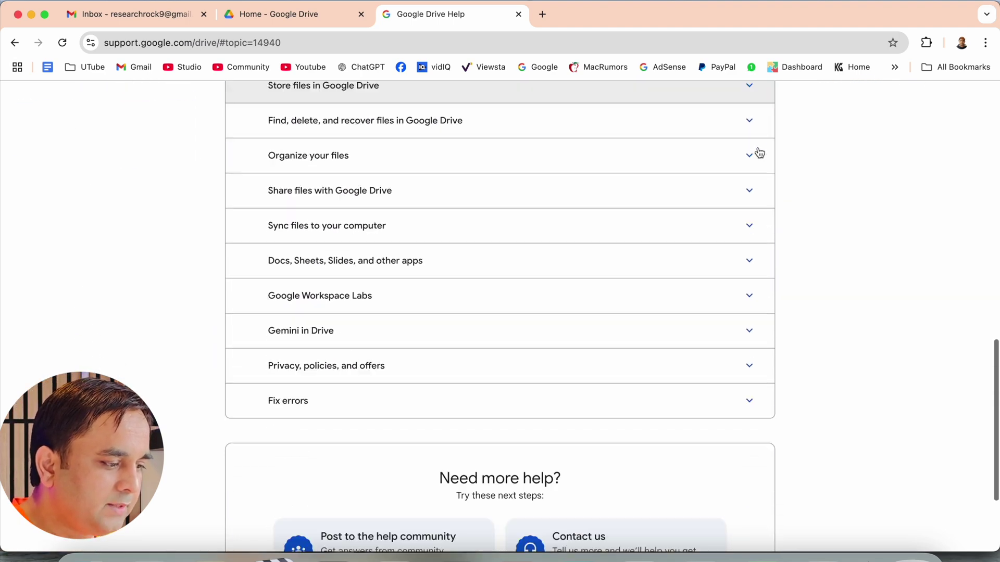
scroll(757, 152, "down", 2)
scroll(648, 197, "up", 15)
scroll(258, 219, "down", 10)
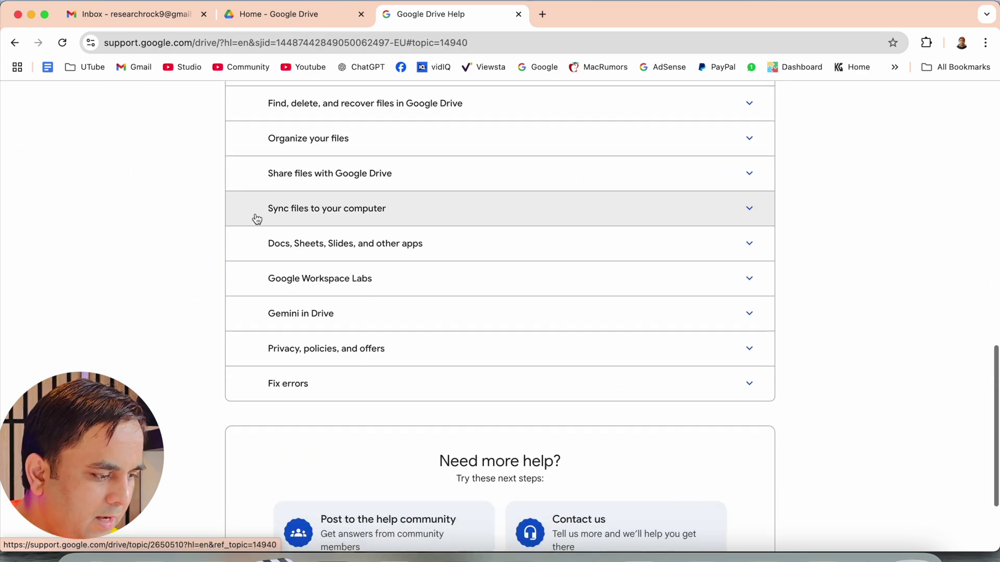
scroll(261, 226, "down", 2)
Start a support request and classify the issue as 'Permanently deleted my file'
left_click(678, 417)
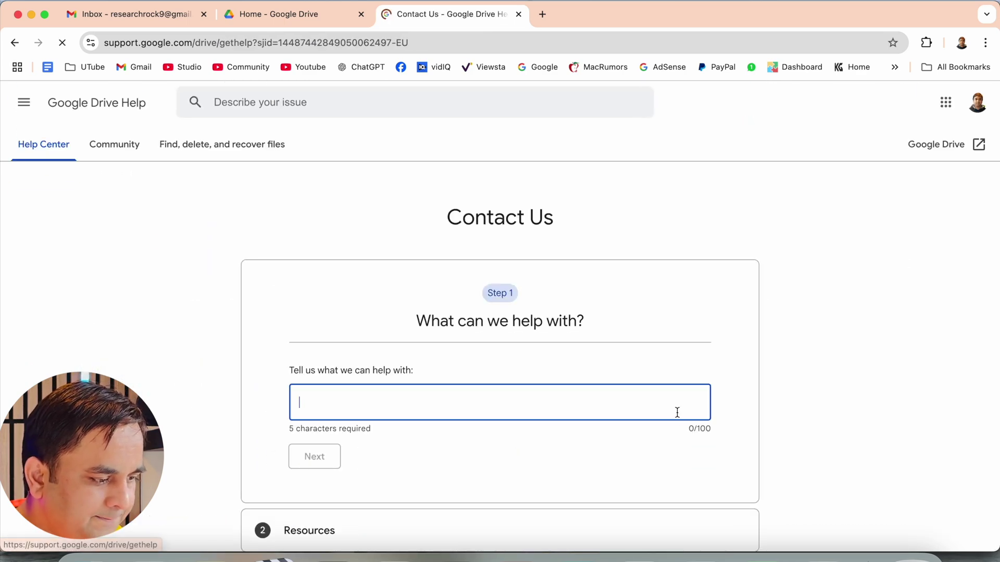
scroll(375, 406, "down", 2)
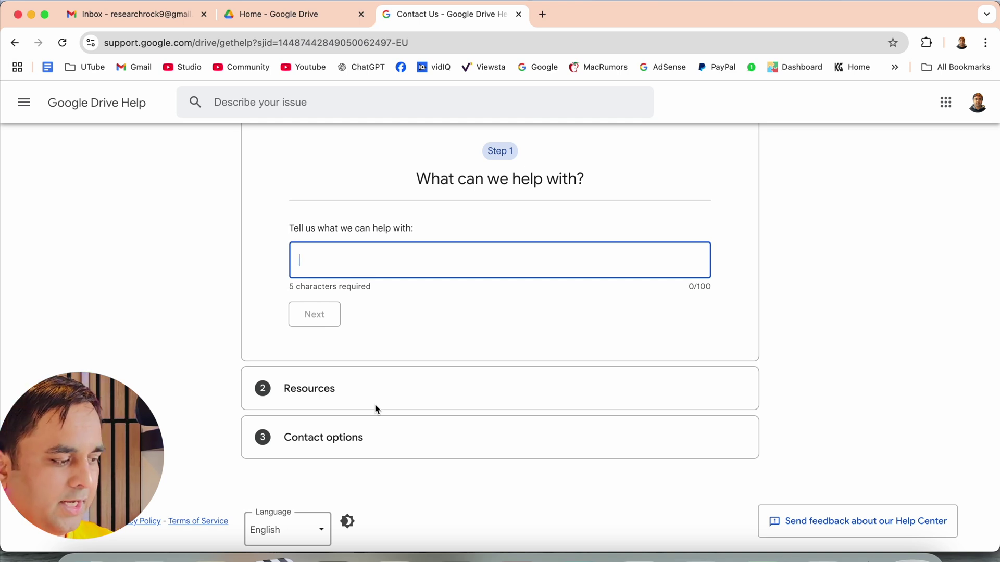
type("I need to restore permanently deleted files.")
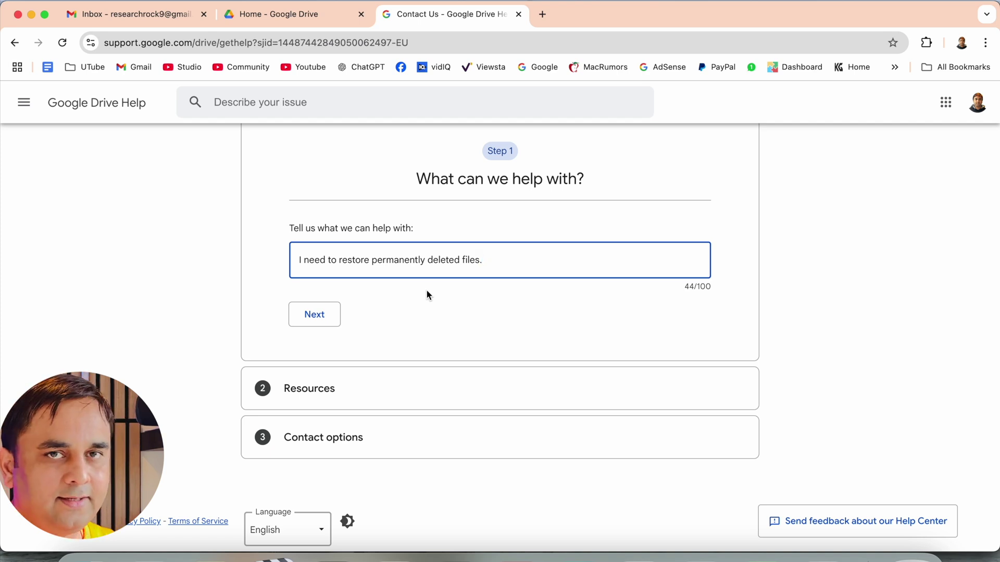
left_click(313, 315)
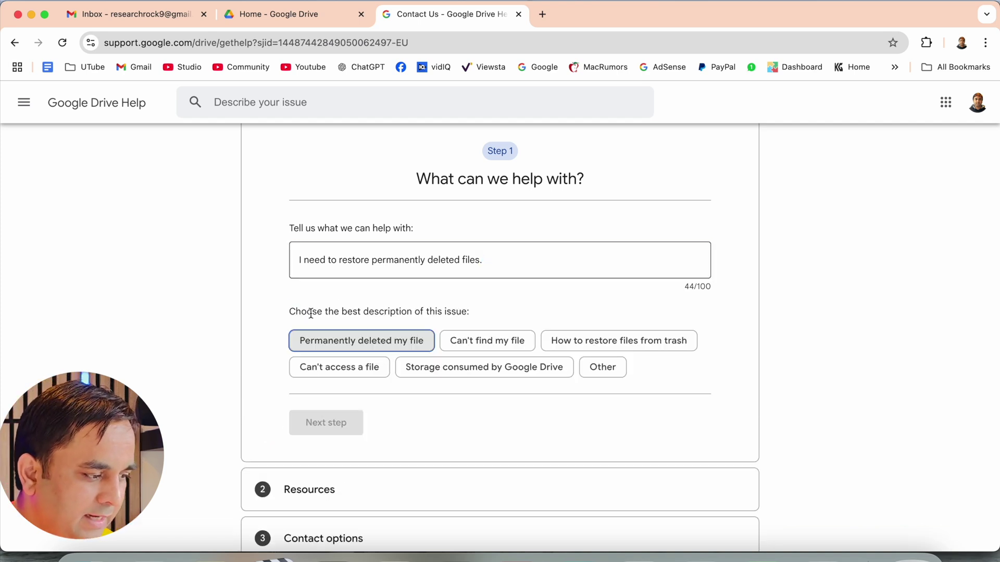
left_click(408, 350)
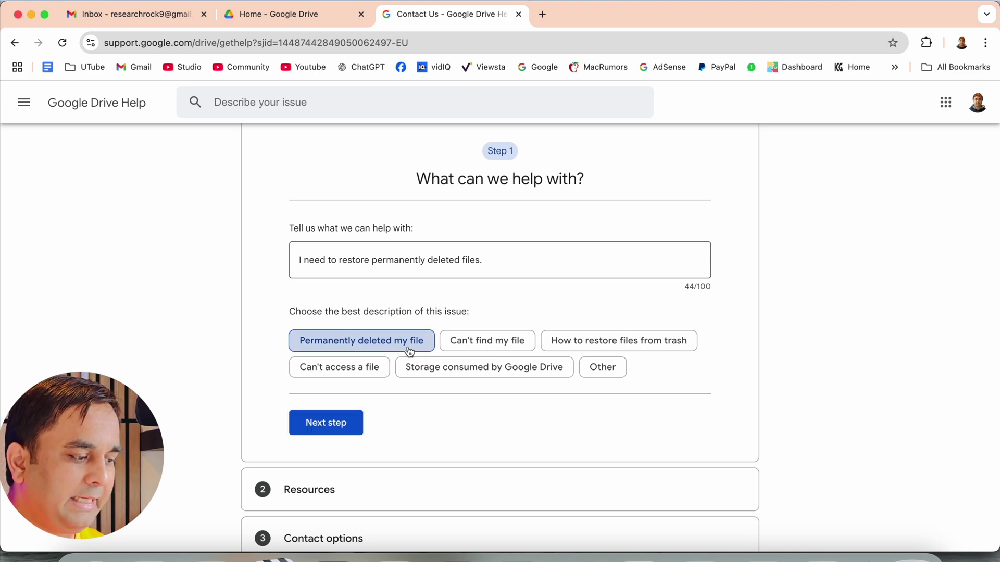
Skip past suggested articles, choose Email contact, allow feedback, and submit
left_click(341, 423)
scroll(348, 427, "down", 4)
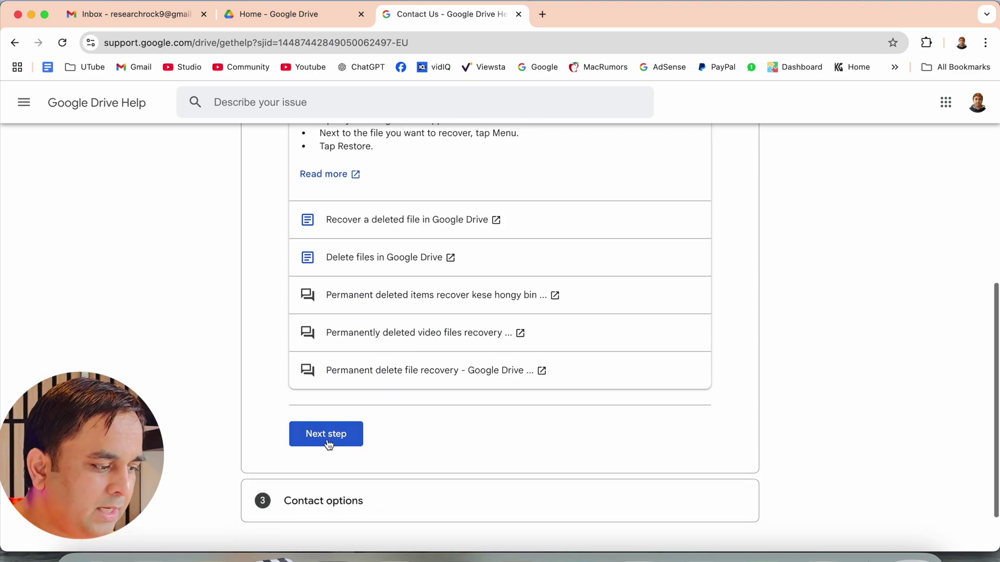
left_click(329, 440)
left_click(499, 371)
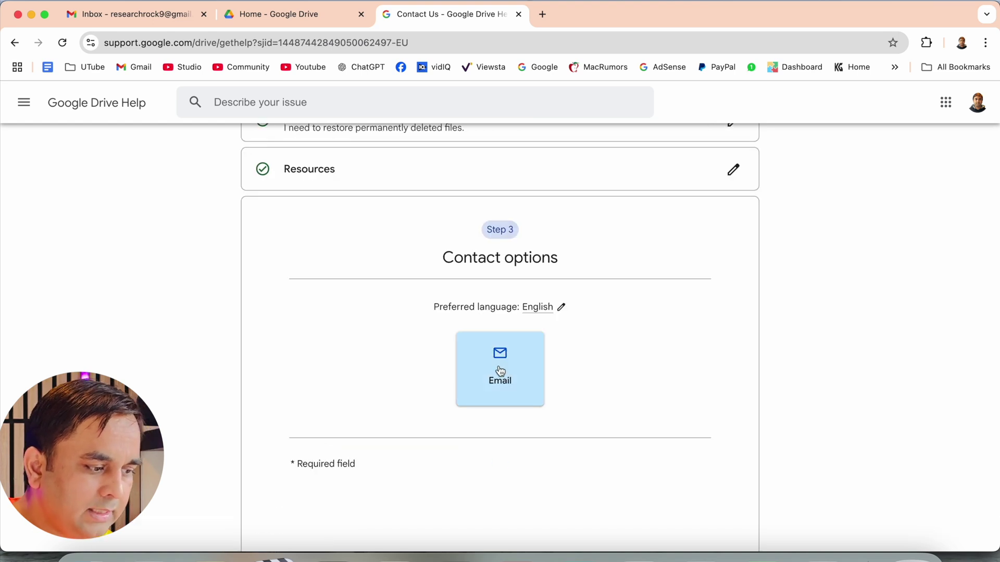
scroll(500, 367, "down", 2)
left_click(297, 273)
left_click(369, 318)
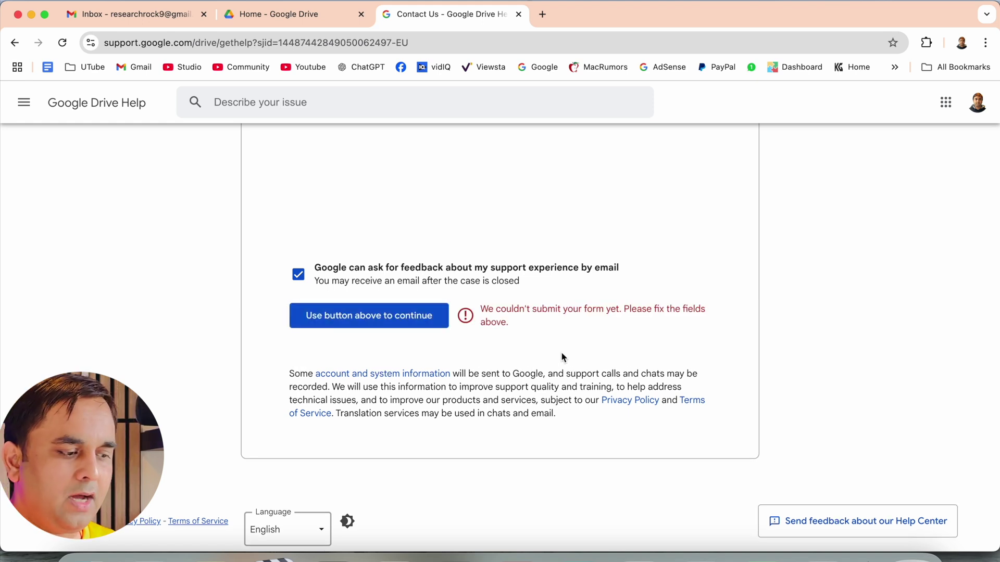
scroll(561, 358, "up", 10)
scroll(562, 358, "up", 5)
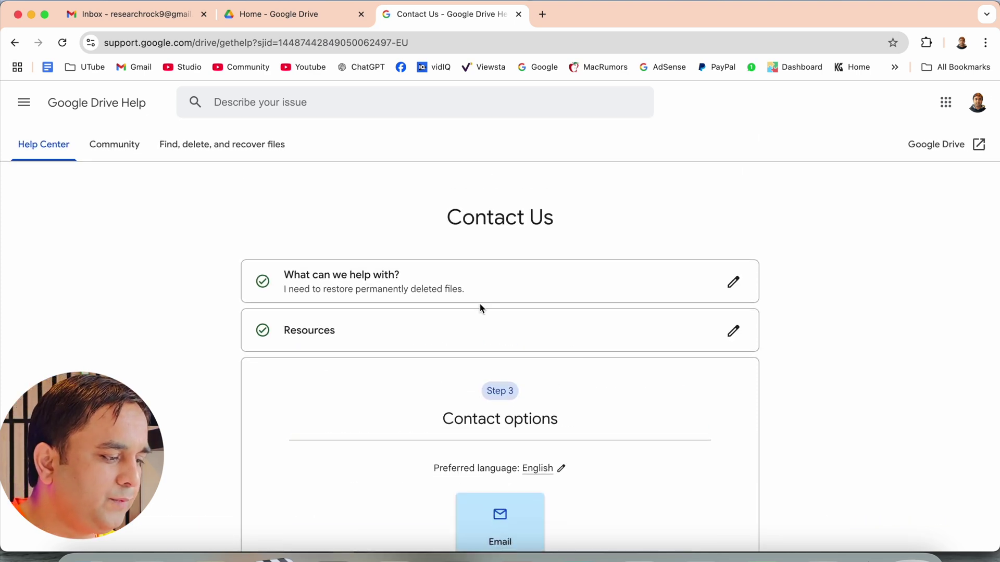
Reclassify the issue as 'Can't find my file' and continue to contact options
left_click(733, 282)
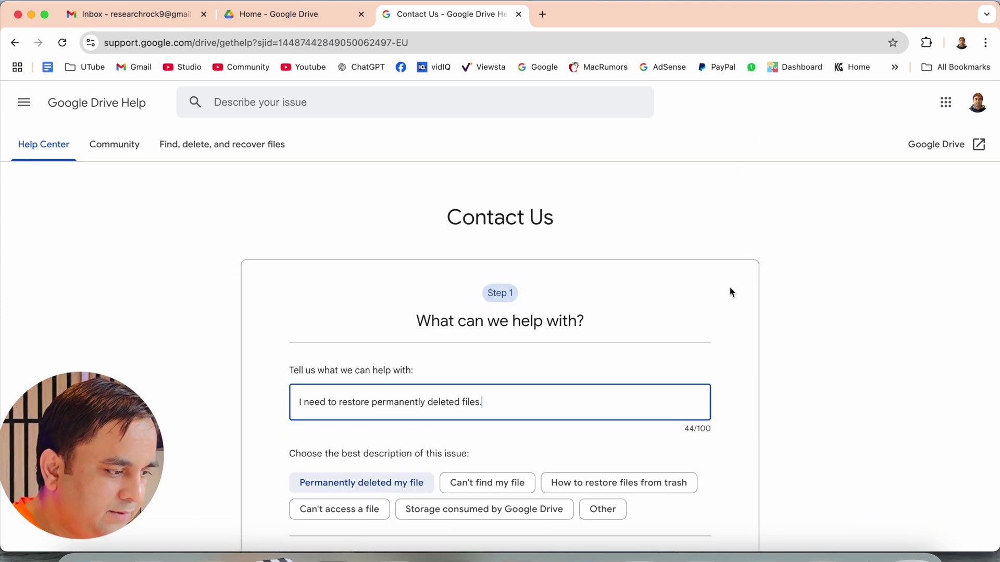
left_click(513, 314)
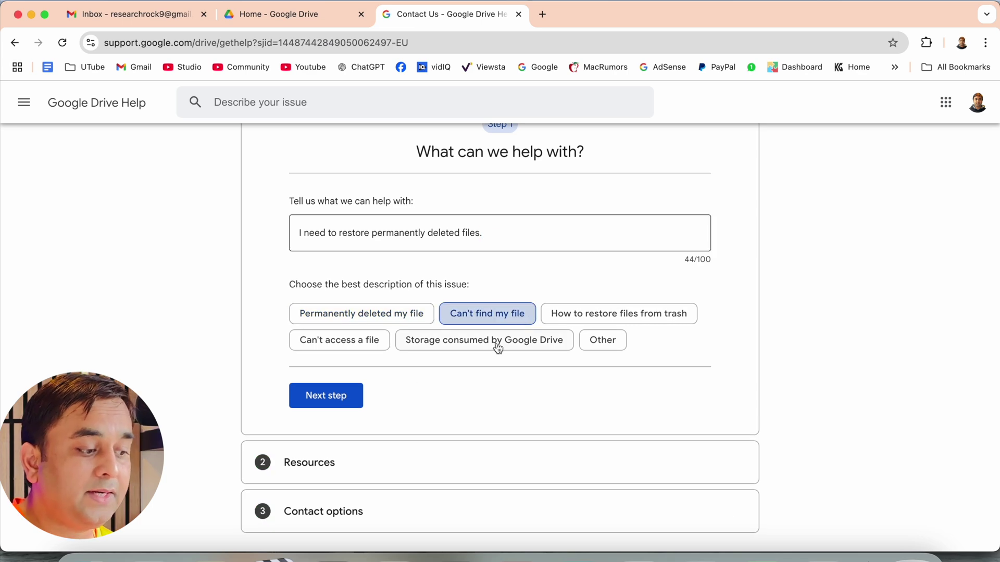
left_click(331, 396)
scroll(329, 368, "down", 5)
left_click(329, 366)
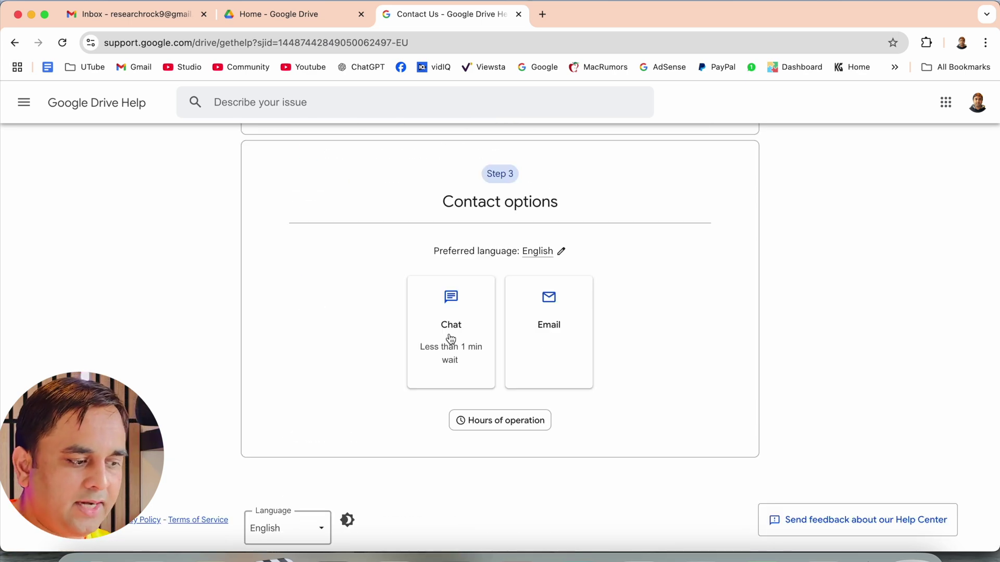
Send the email request: new first name, 'I can't find my Drive file(s)', date, feedback opt-in
left_click(556, 327)
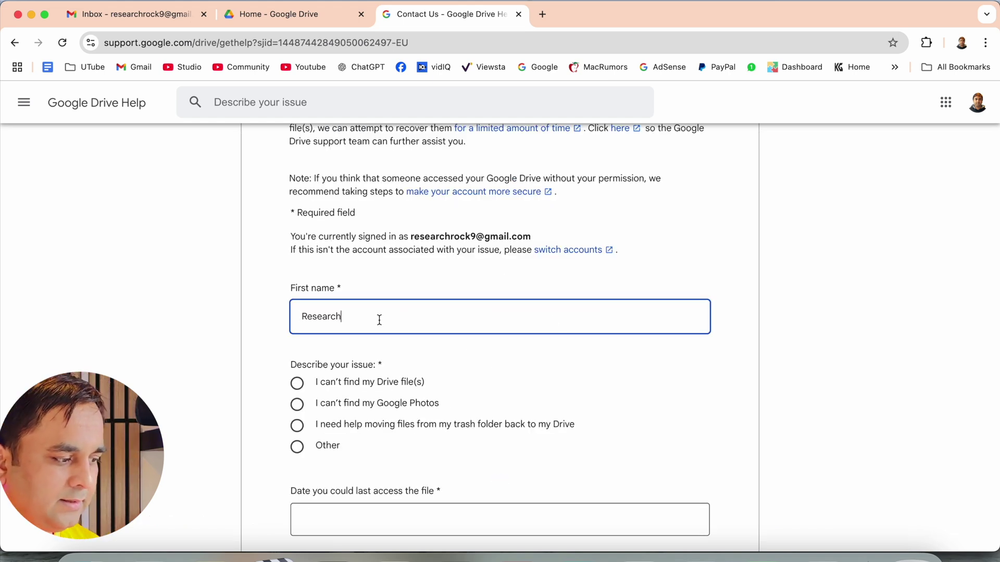
key("super+a")
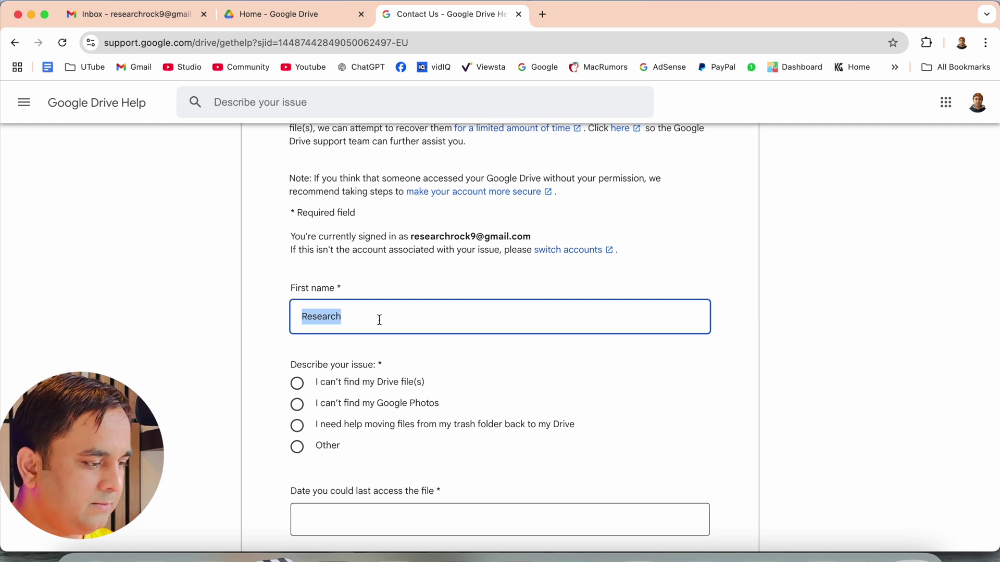
type("Sangramsi")
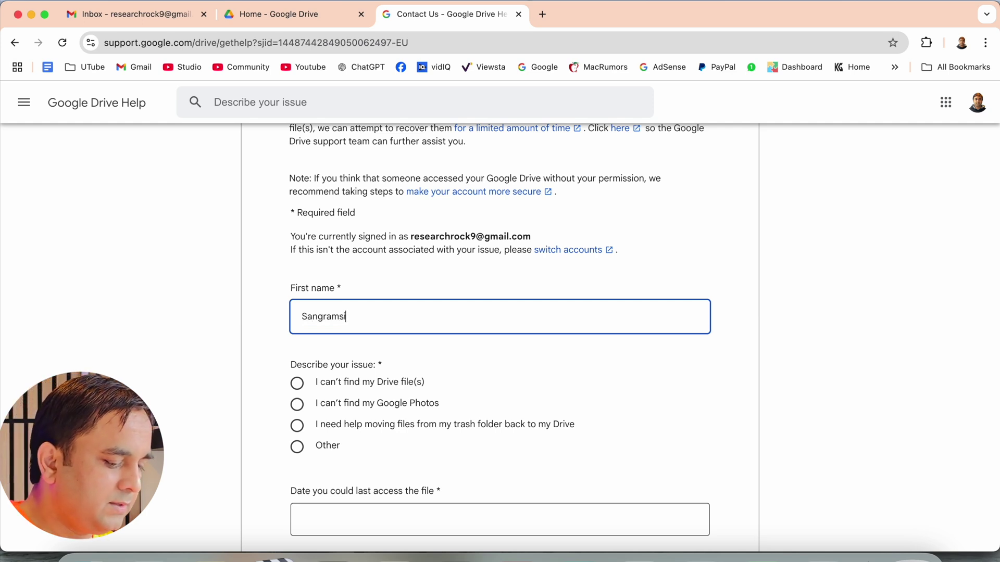
type("ng")
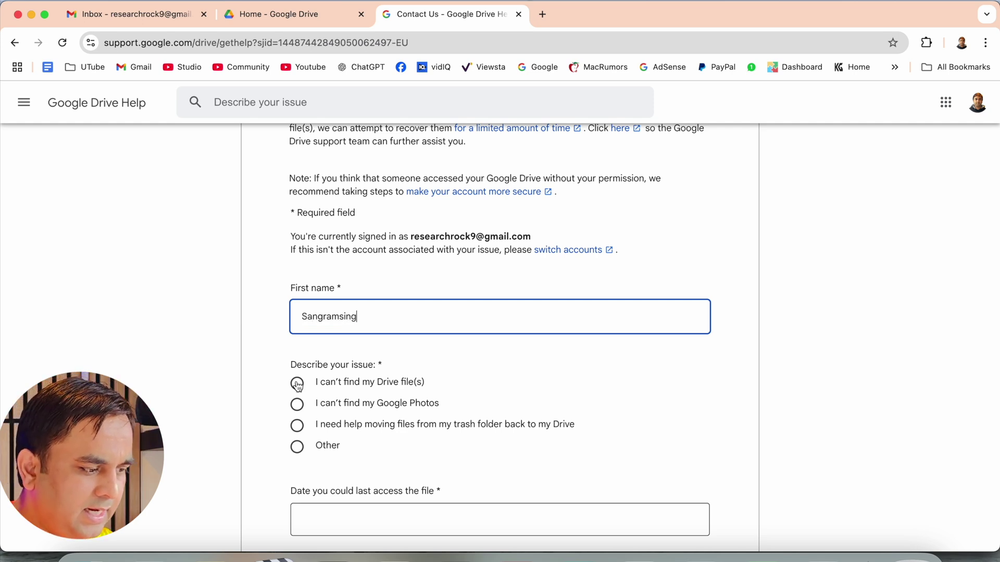
left_click(297, 383)
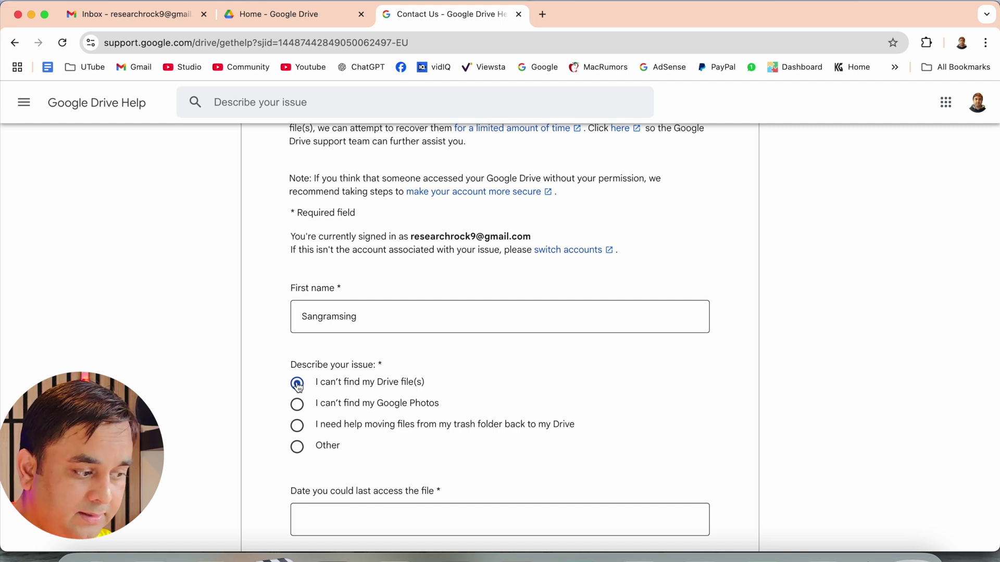
scroll(308, 388, "down", 3)
left_click(330, 405)
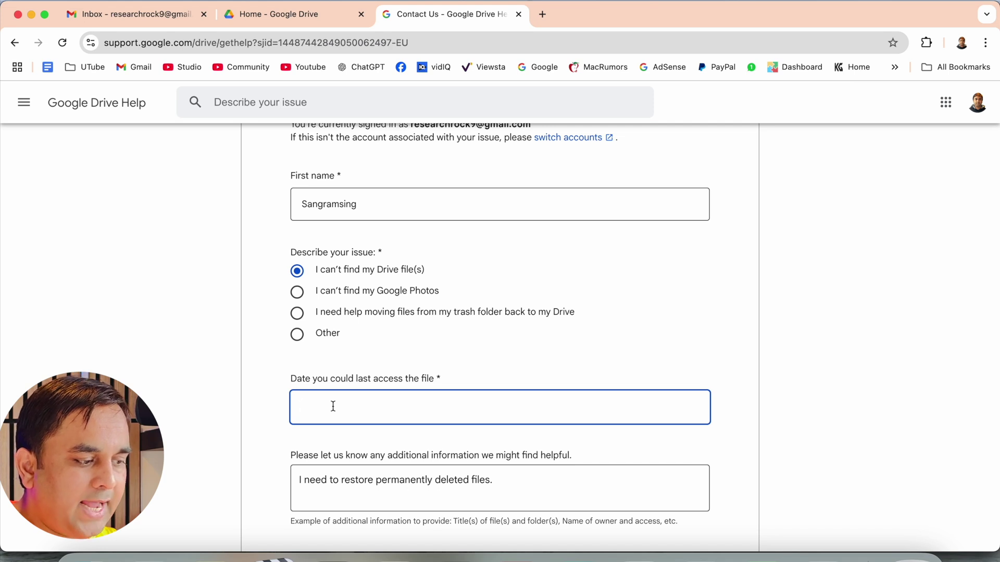
scroll(331, 408, "down", 1)
scroll(326, 411, "down", 1)
type("I can't find my Drive file(s)")
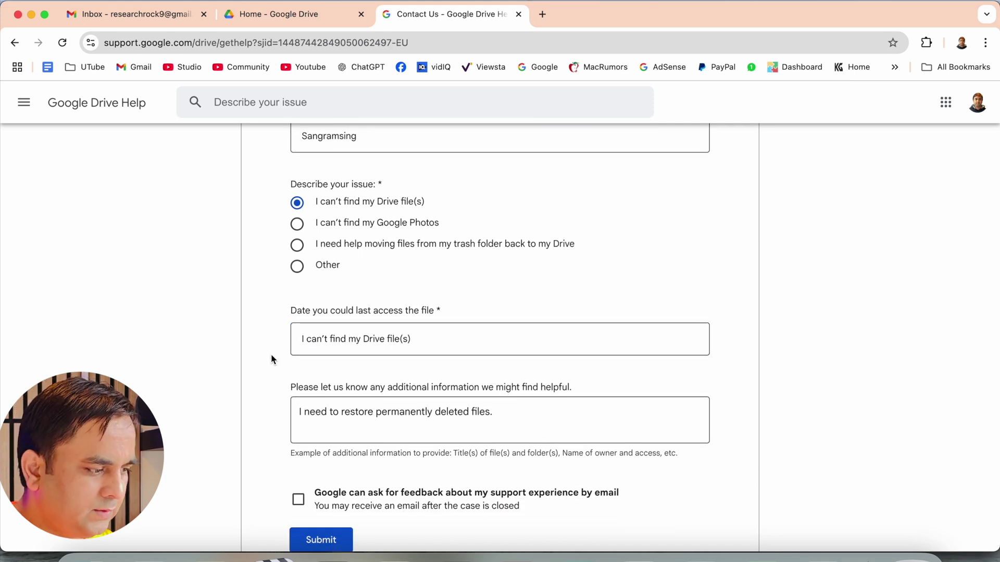
scroll(279, 362, "down", 3)
scroll(279, 361, "down", 2)
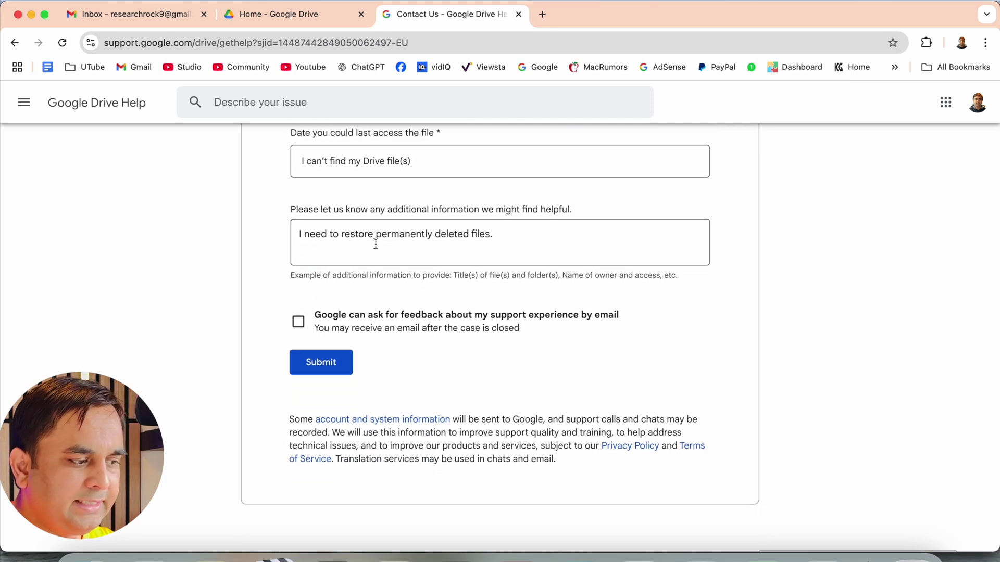
left_click(298, 322)
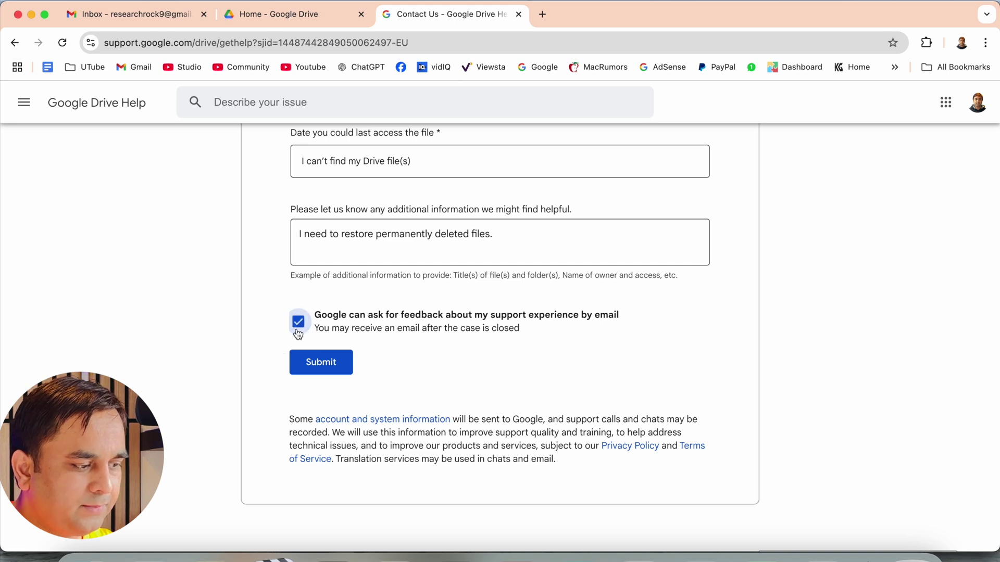
left_click(330, 366)
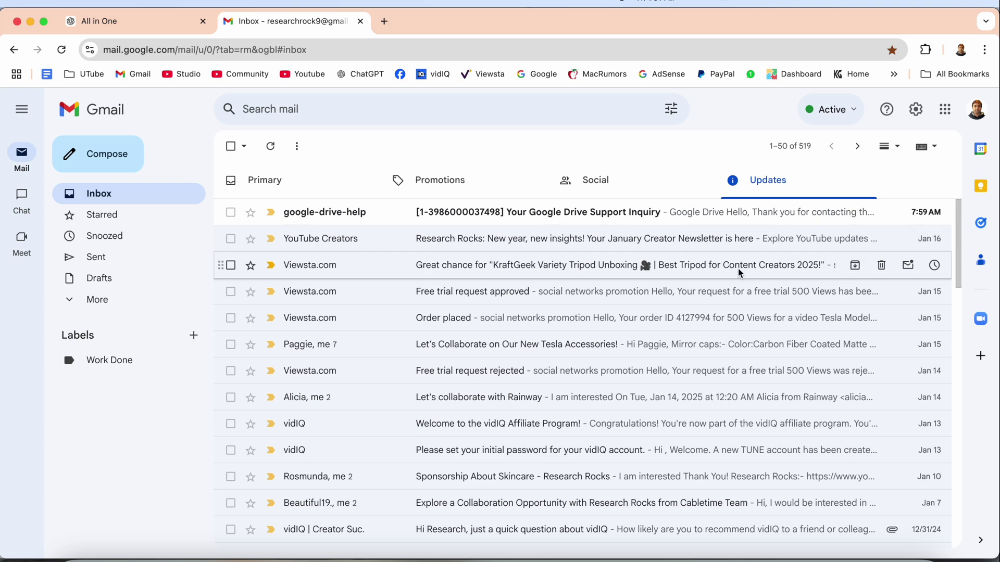
Open the google-drive-help reply and highlight its recovery criteria, especially the 25-day line
left_click(625, 214)
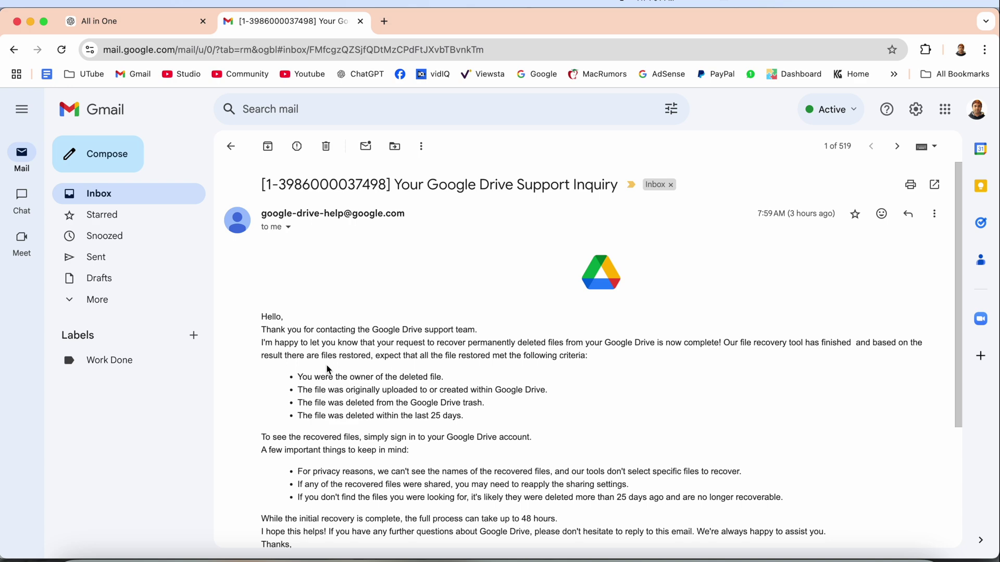
scroll(324, 373, "down", 2)
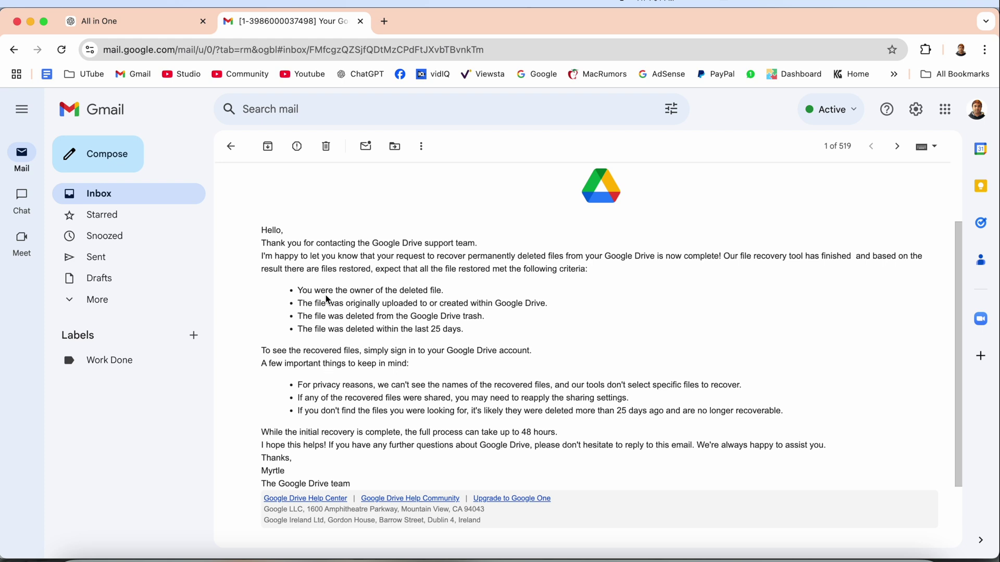
triple_click(363, 304)
double_click(351, 317)
left_click(352, 316)
double_click(334, 331)
triple_click(335, 332)
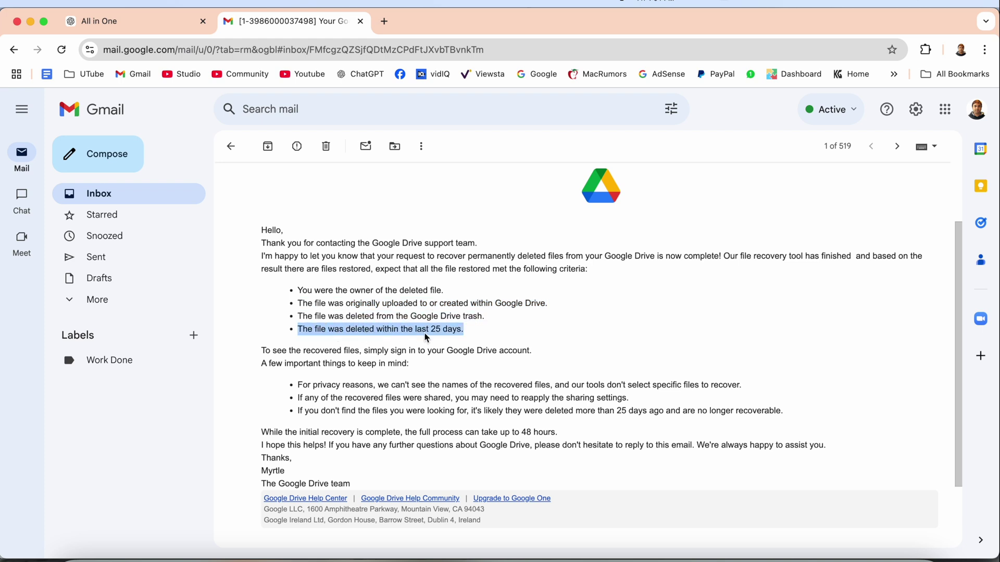
left_click(456, 333)
triple_click(456, 334)
triple_click(449, 332)
left_click(436, 335)
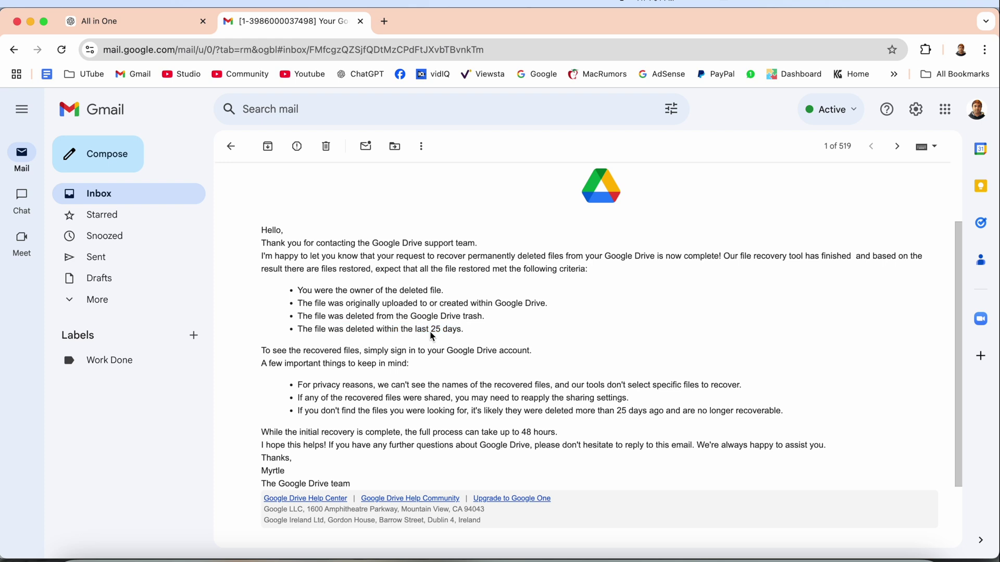
left_click(944, 110)
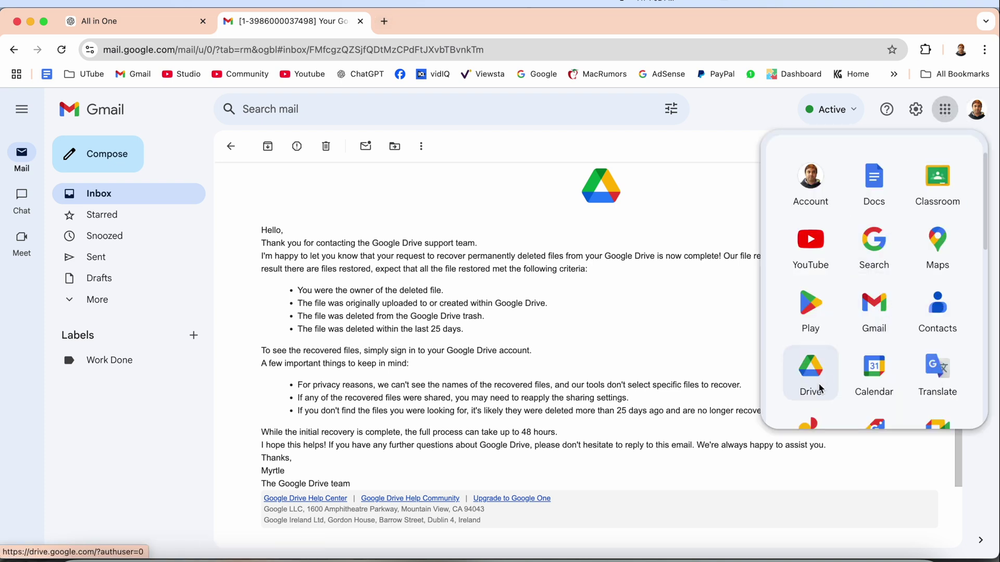
Open Drive from the apps launcher and check that the LOGO folder is back
left_click(810, 371)
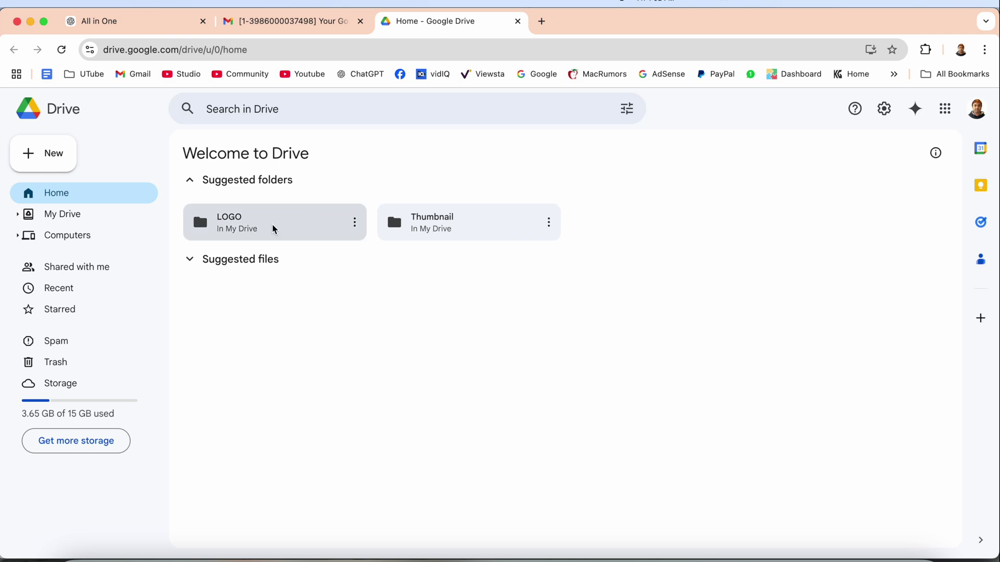
left_click(286, 230)
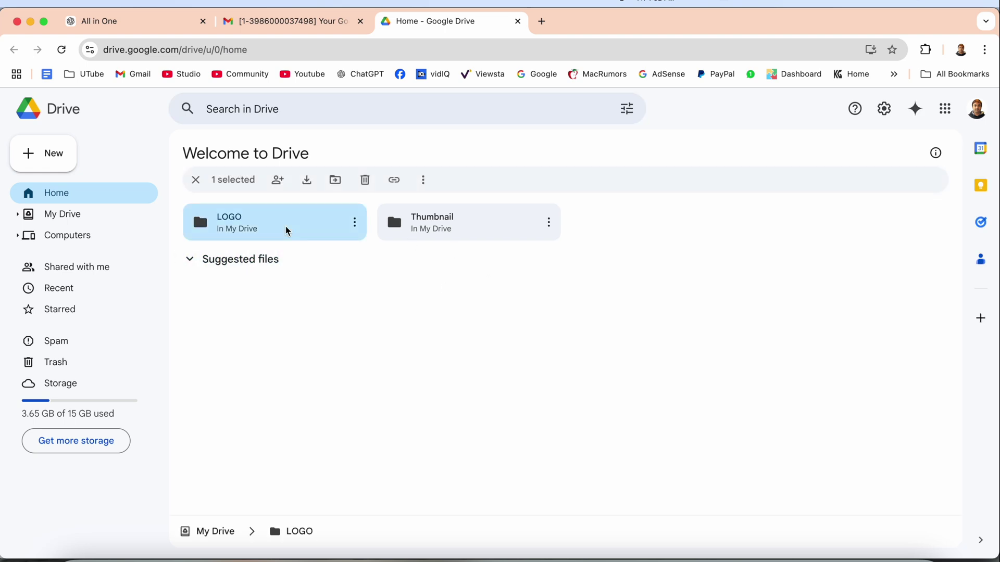
left_click(513, 278)
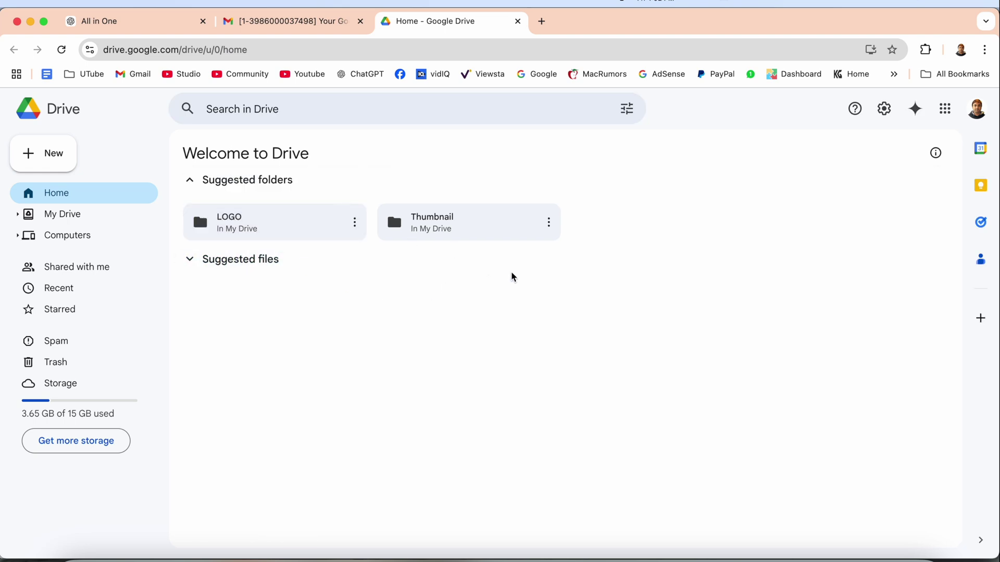
Open the Thumbnail folder, then its Google Classroom thumbnail subfolder
left_click(476, 237)
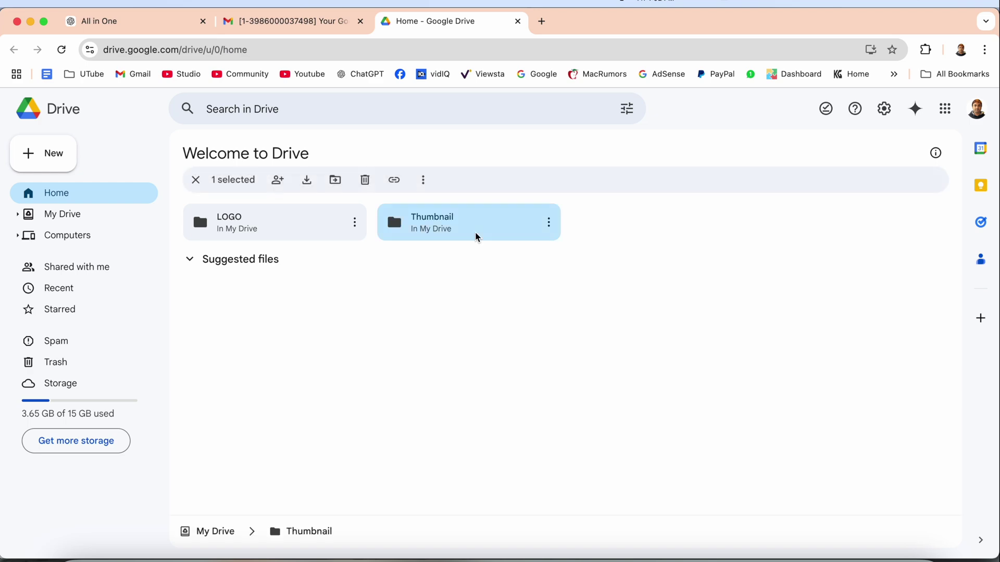
double_click(476, 237)
left_click(429, 276)
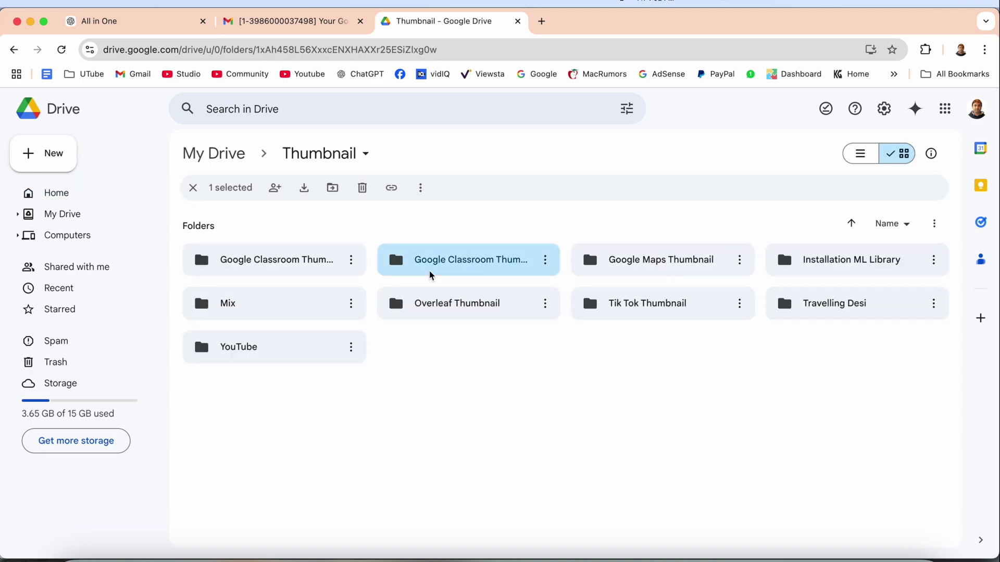
double_click(429, 274)
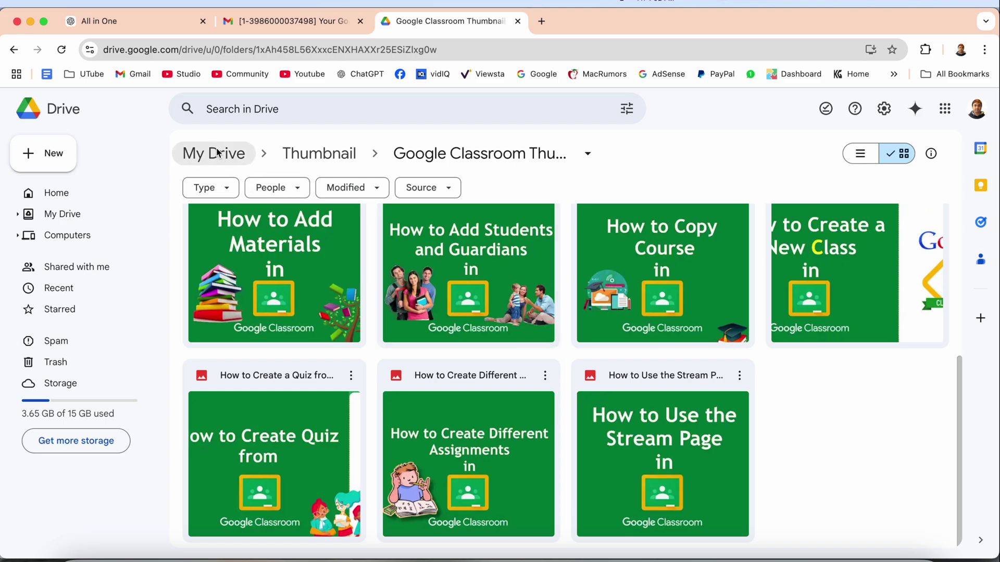